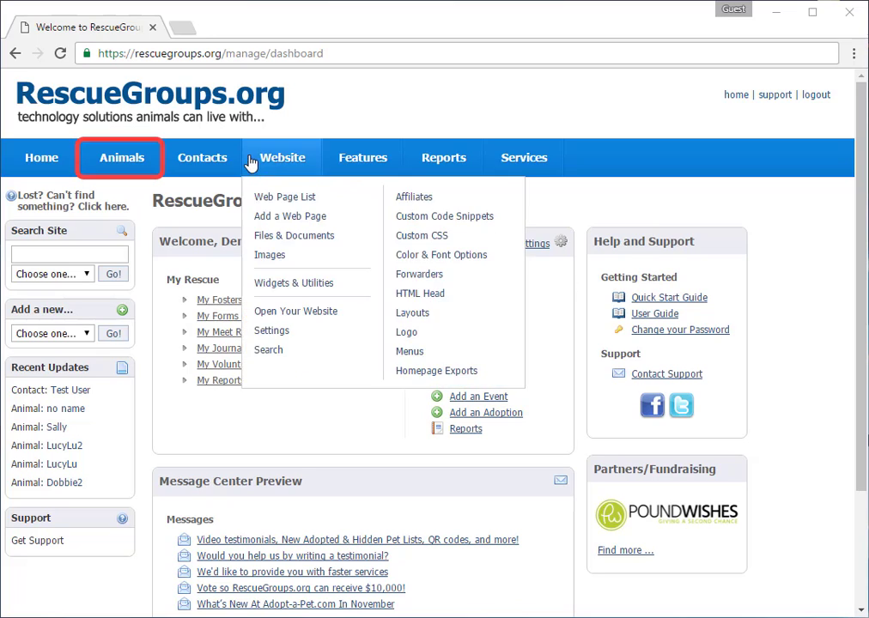
Step: Open the list of the rescue's animals from the dashboard
mouse_move(135, 164)
click(118, 198)
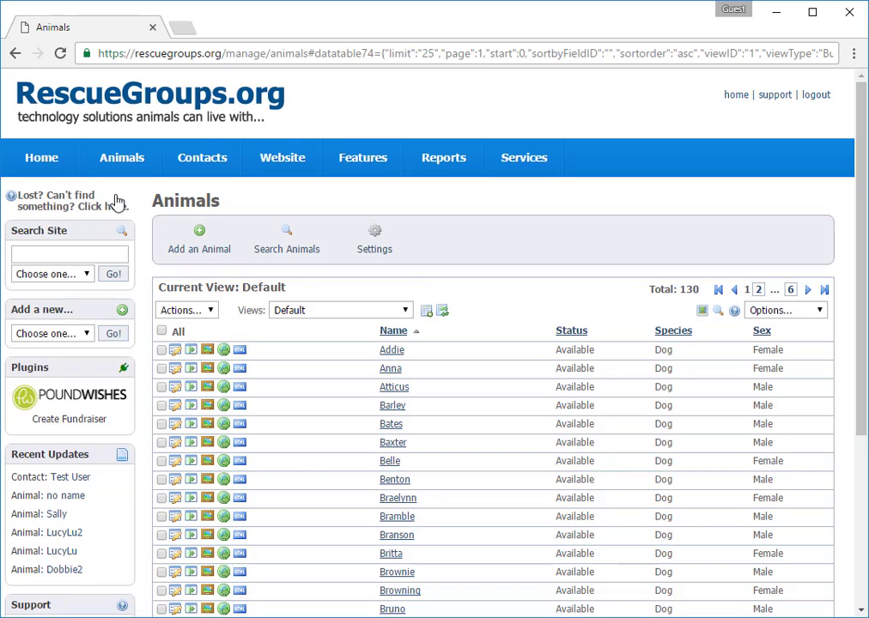
Step: Switch the animals table to the built-in Active view and return it to the Default view
click(318, 312)
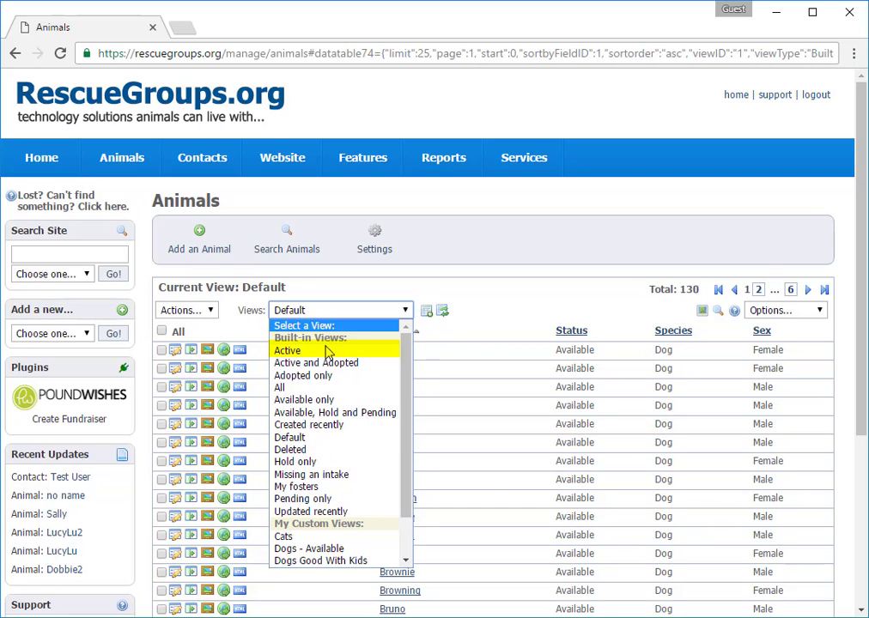
click(328, 350)
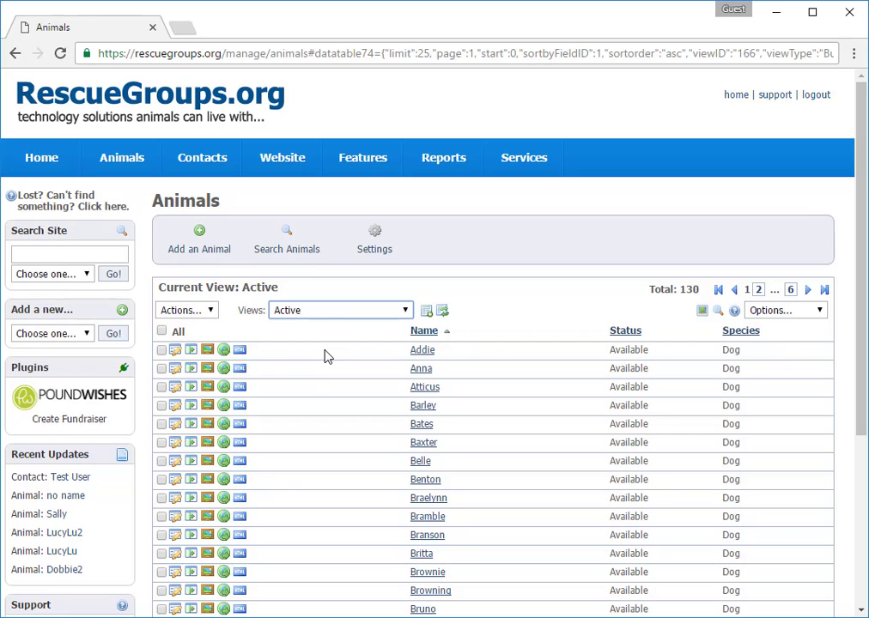
click(322, 311)
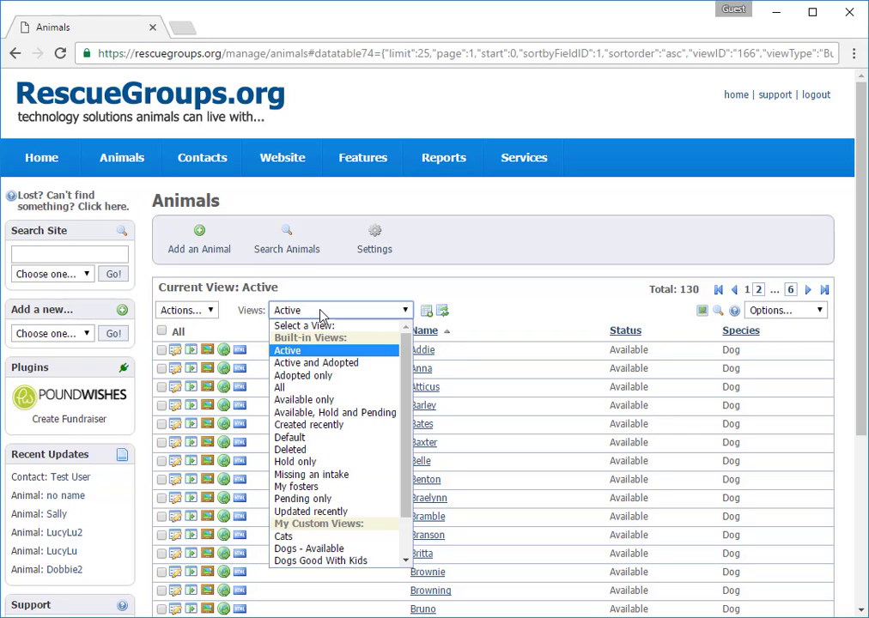
click(315, 443)
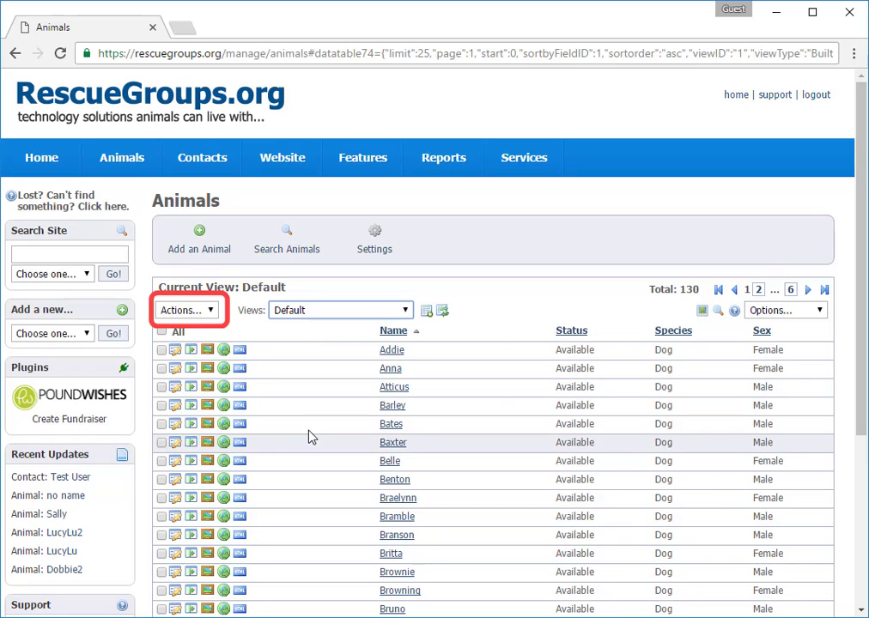
Step: Mark the animals Addie, Anna and Atticus as adopted with a single bulk action and confirm it
click(187, 311)
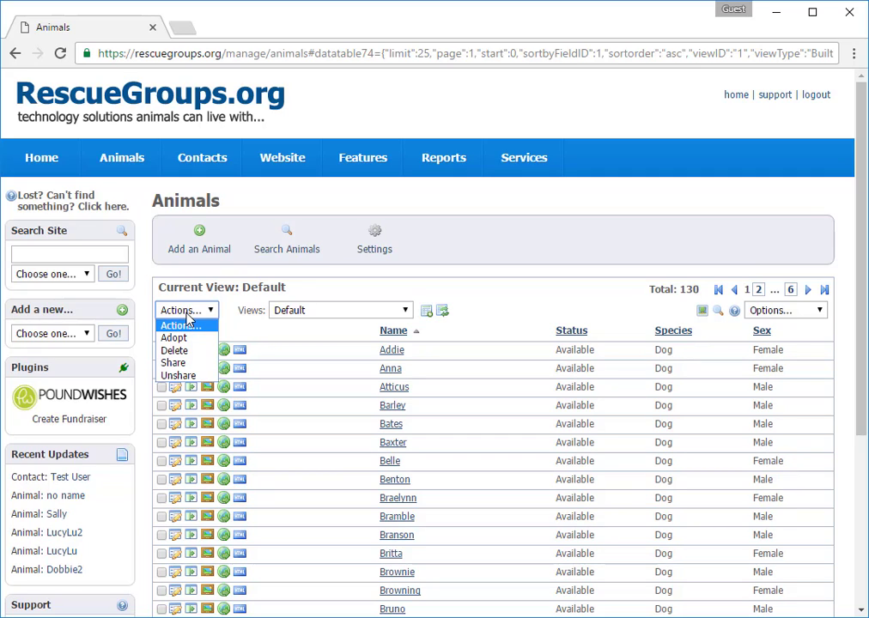
click(188, 323)
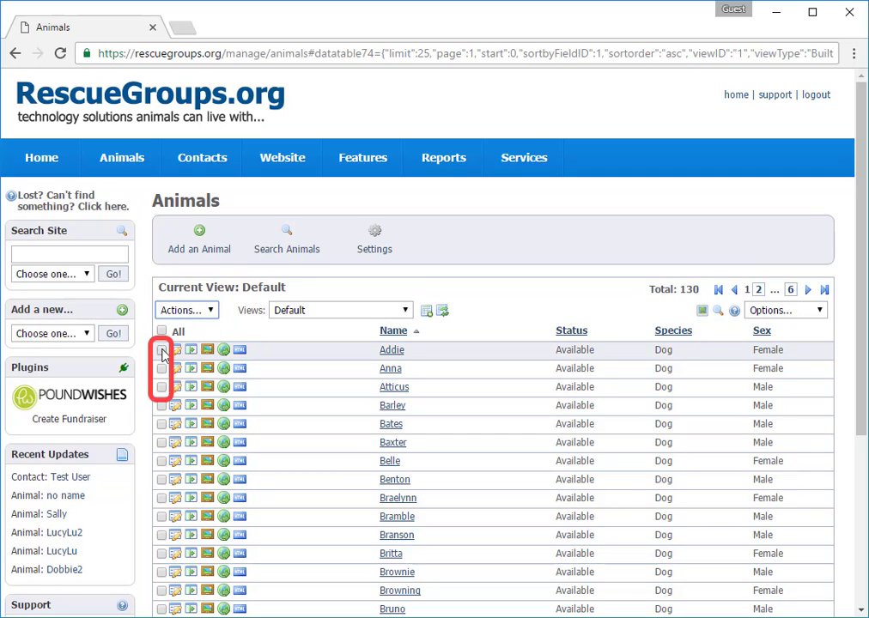
click(161, 350)
click(162, 370)
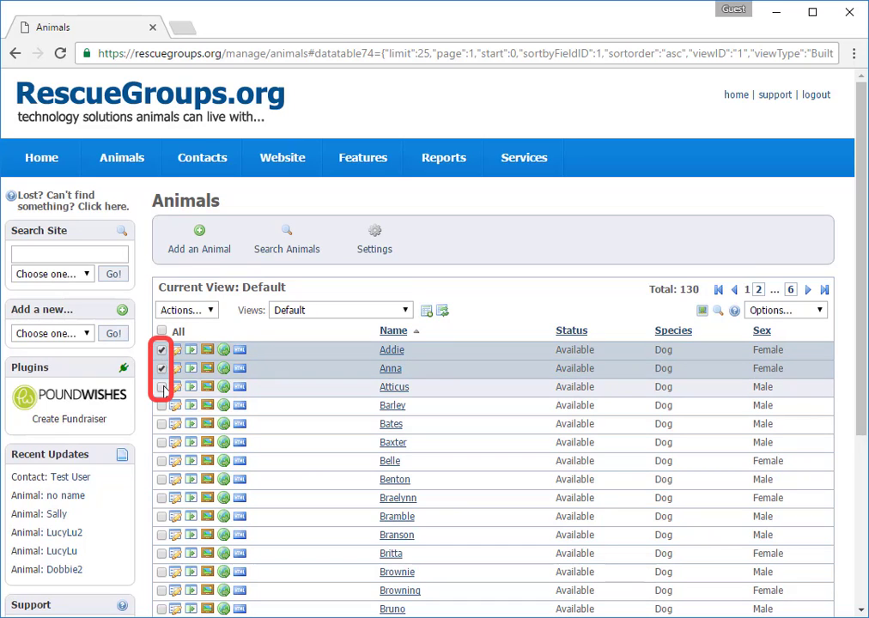
click(161, 388)
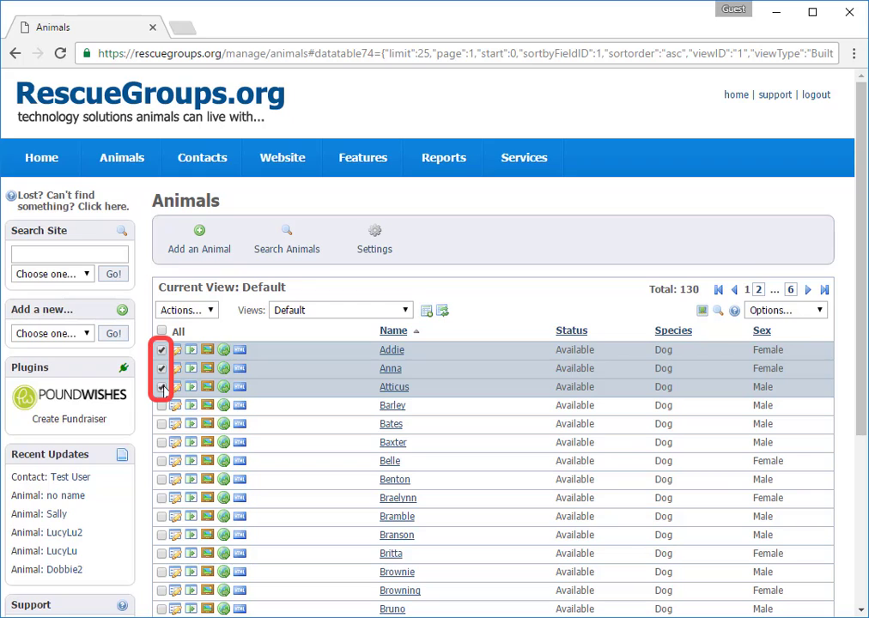
click(174, 311)
click(176, 339)
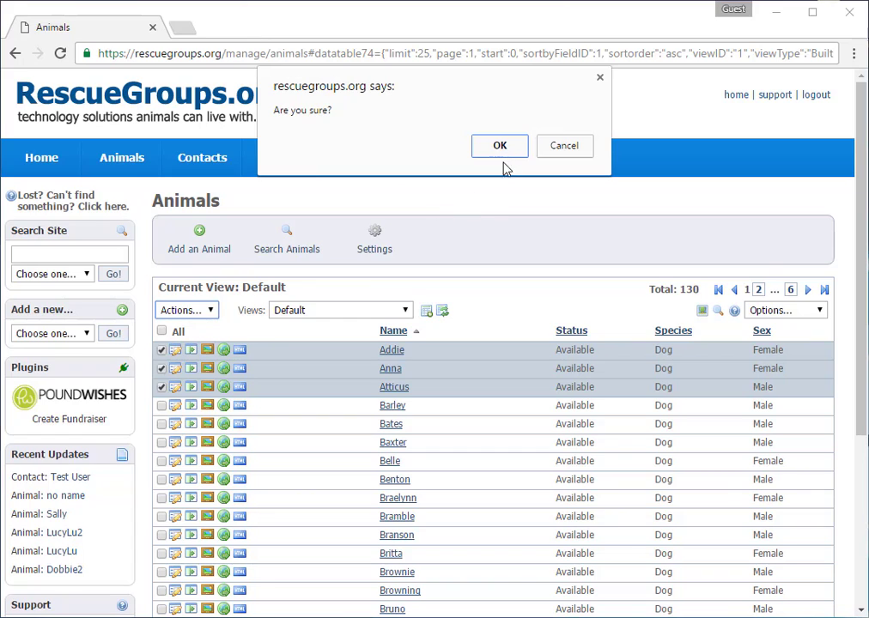
click(502, 147)
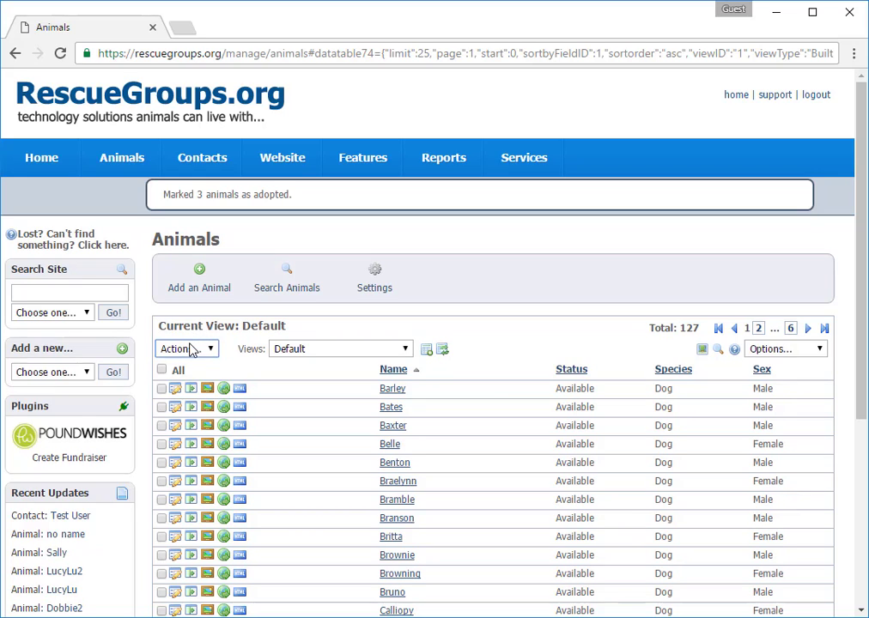
click(193, 350)
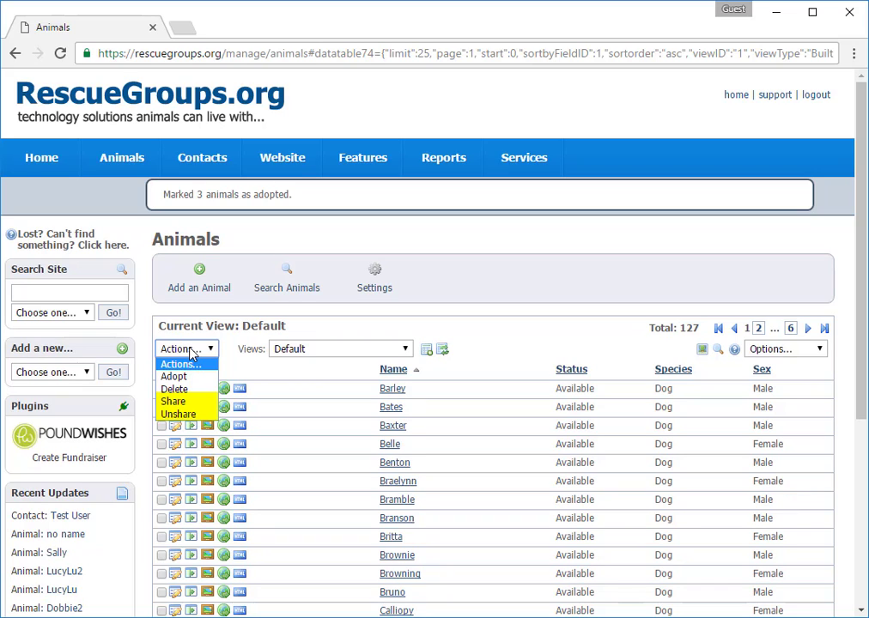
click(191, 355)
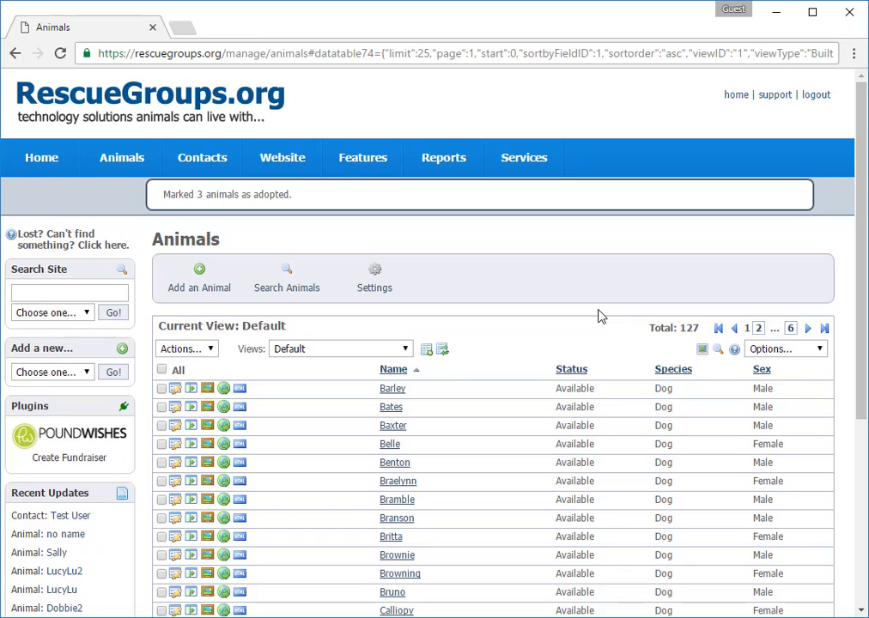
Step: Show thumbnails in the animals table and use the column search to filter Sex by "female"
click(703, 352)
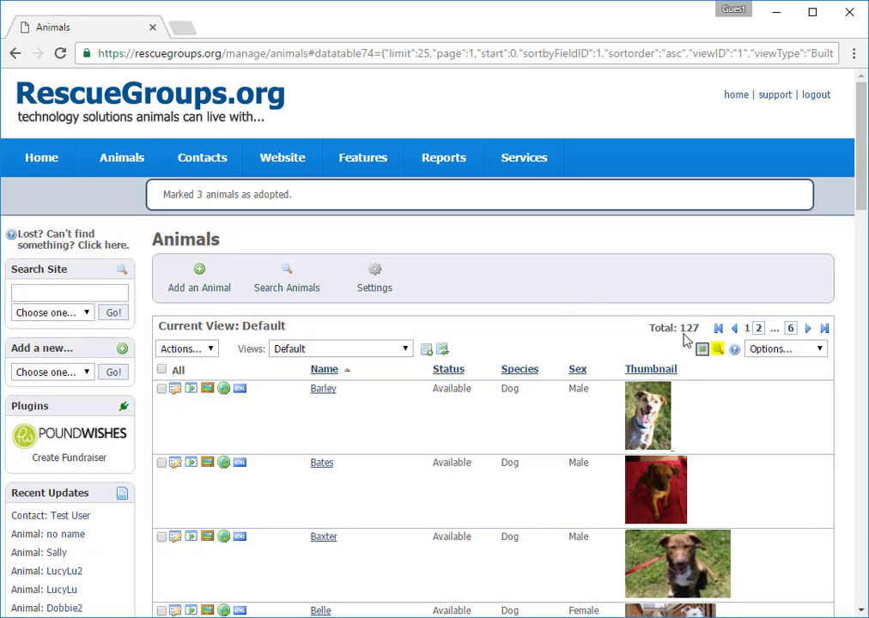
click(718, 353)
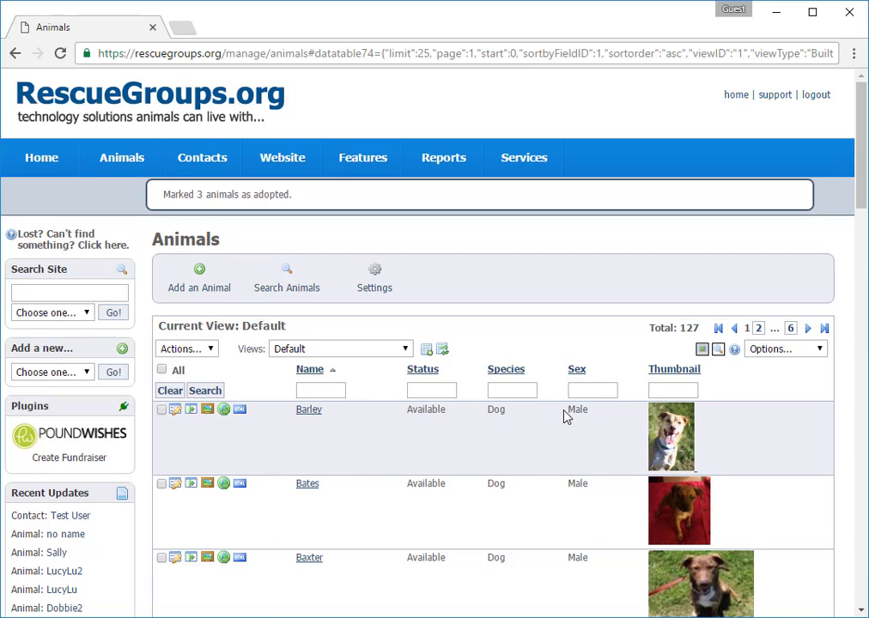
click(582, 390)
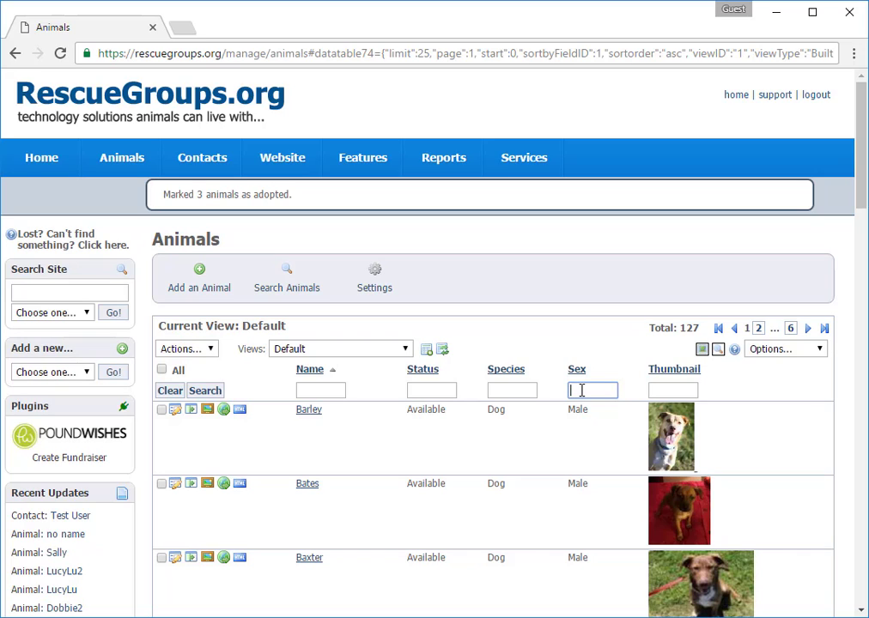
text(female)
click(206, 392)
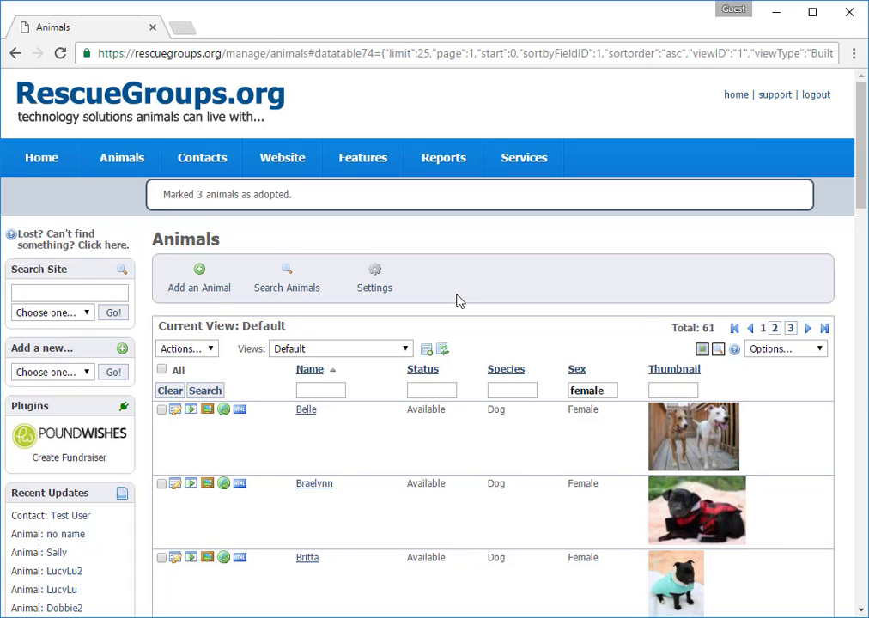
Step: Narrow the column search to species "cat" and switch the column search off again
click(500, 391)
text(cat)
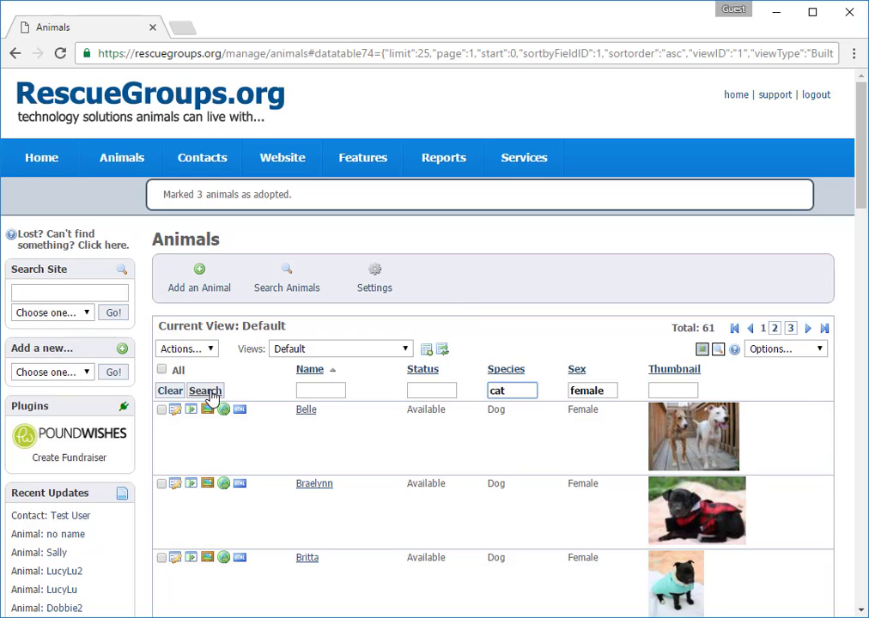
click(208, 393)
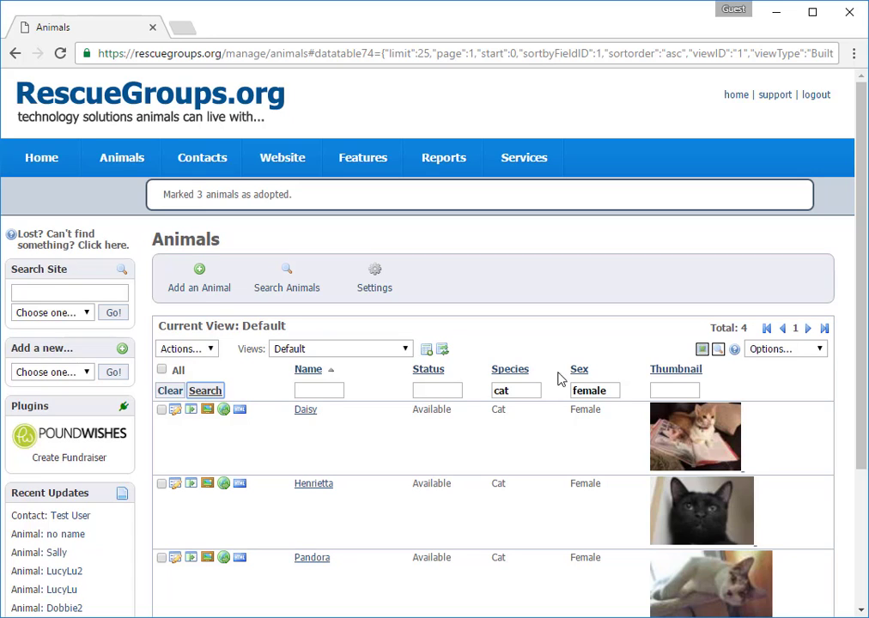
click(719, 352)
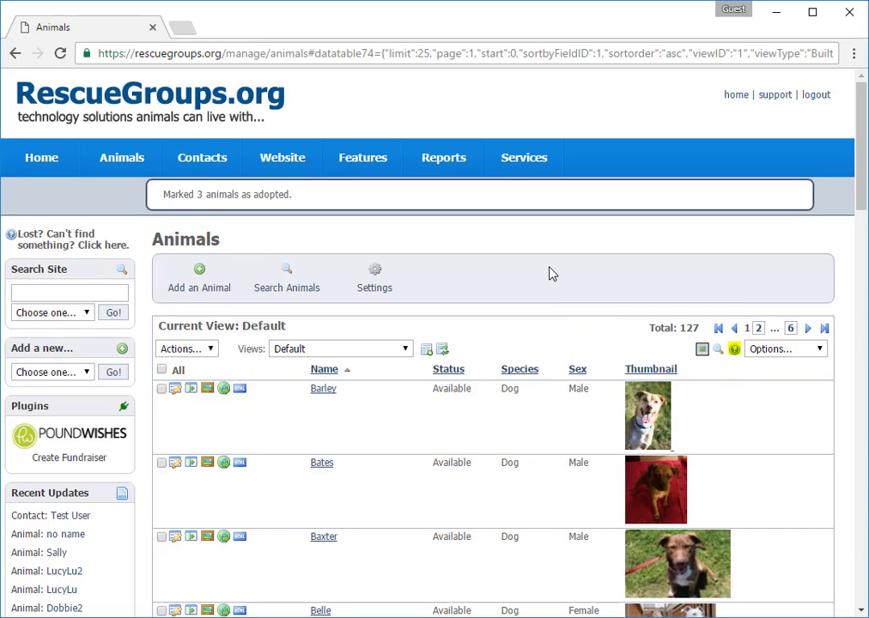
Step: Open the help page on how the datatables work and close it again
click(734, 350)
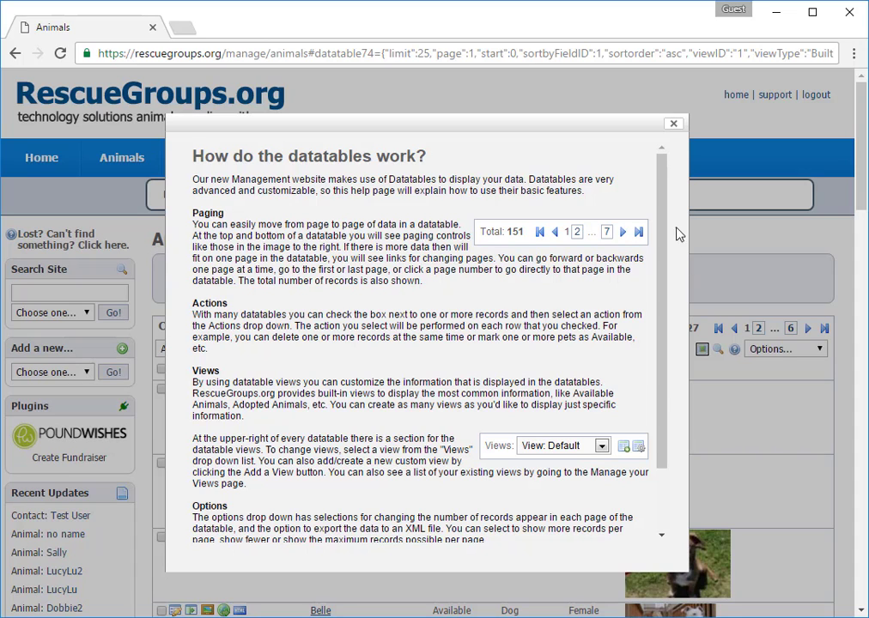
click(674, 124)
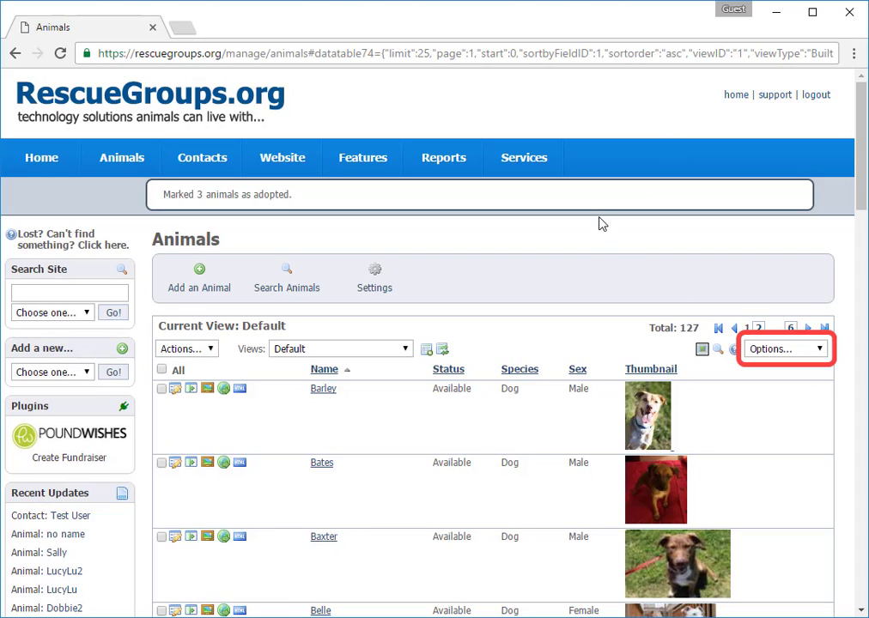
Step: Export the animals in the Default view to CSV
click(785, 351)
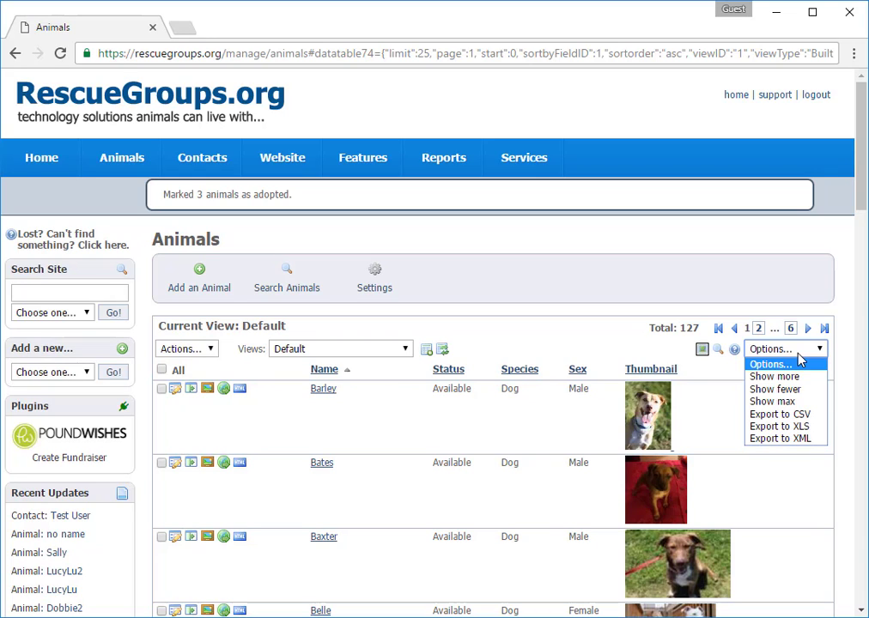
click(777, 414)
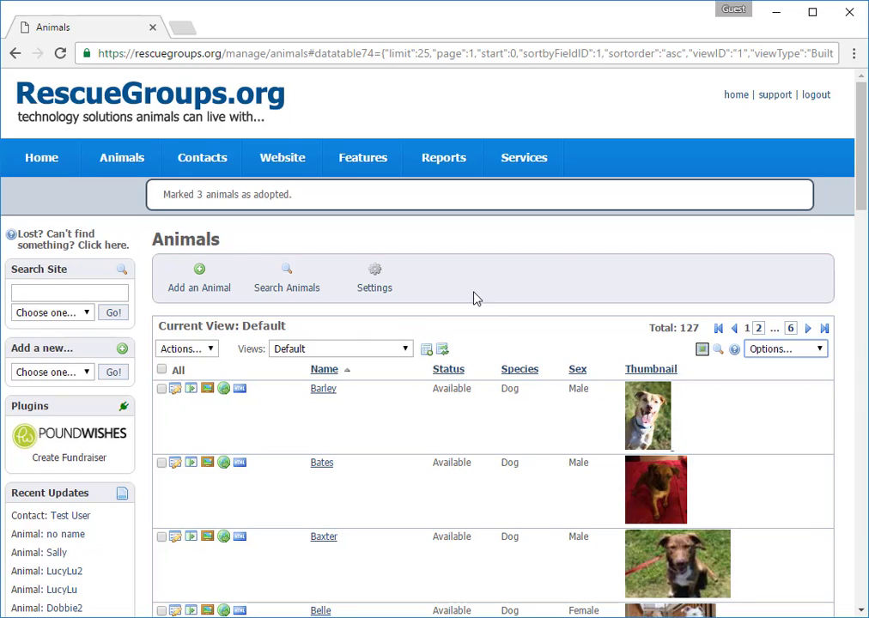
Step: Switch the animals table to the built-in Adopted only view
click(334, 348)
click(334, 415)
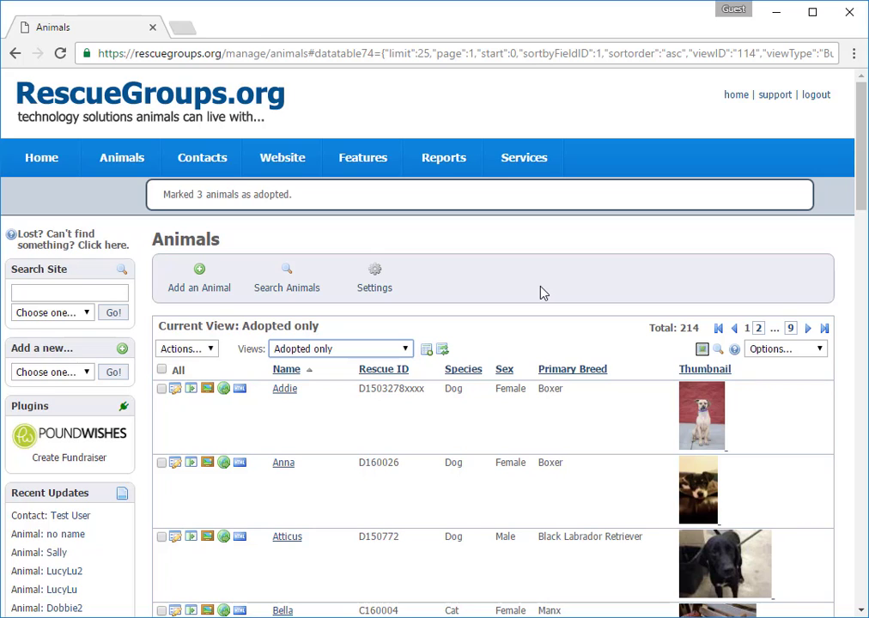
Step: Filter the adopted animals by sex "female" and species "cat", and sort them by primary breed
click(718, 349)
click(503, 389)
text(female)
click(438, 391)
text(cat)
click(205, 393)
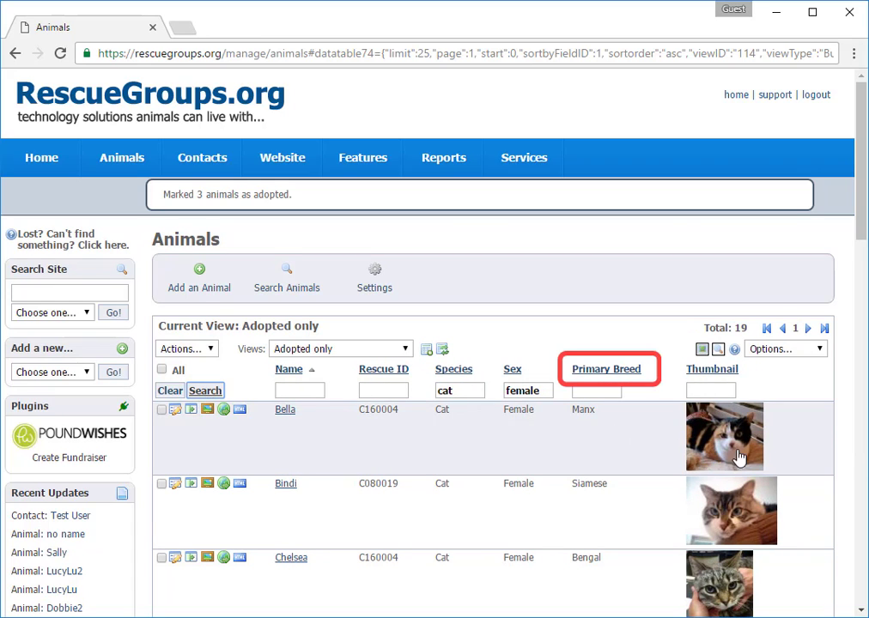
click(607, 370)
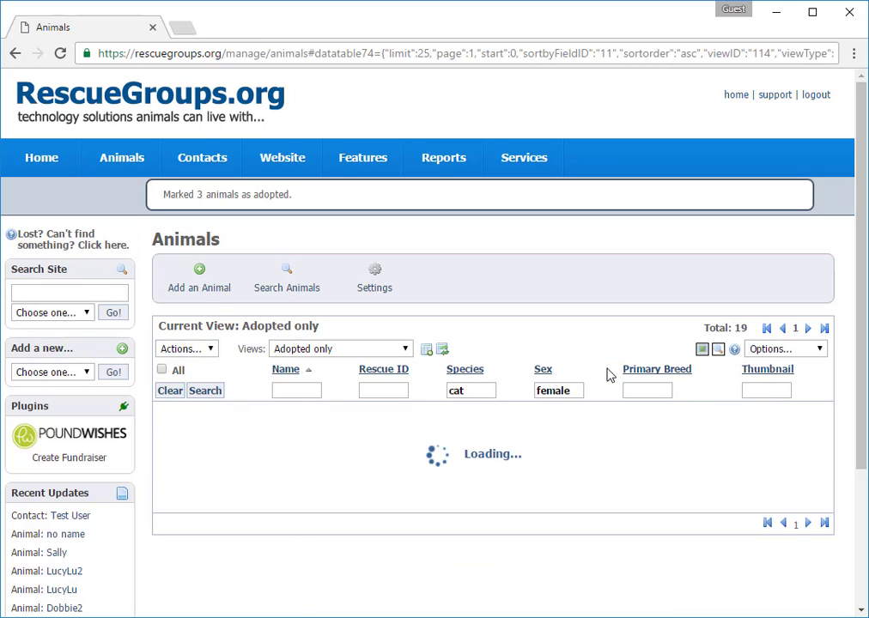